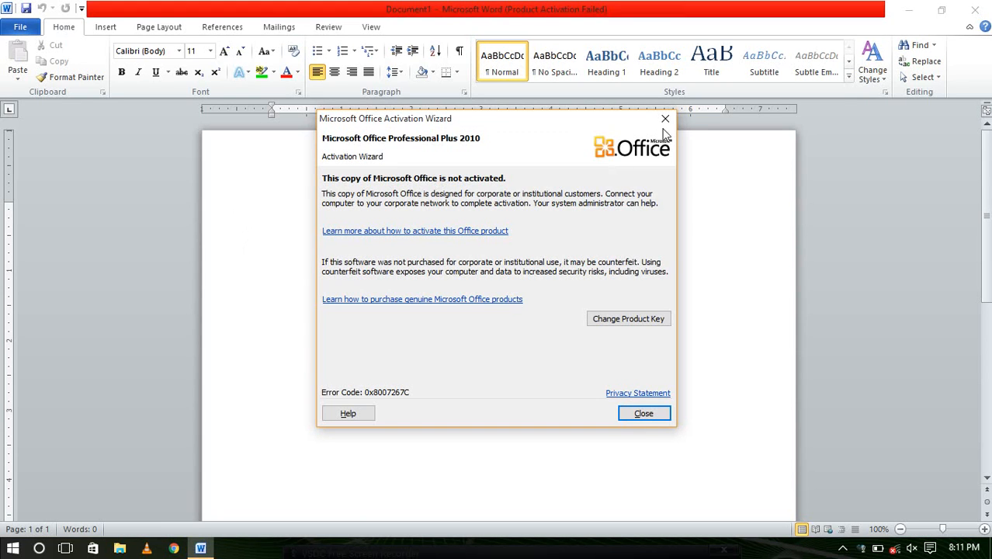
Dismiss the Activation Wizard warning, leaving the blank document with the Insert ribbon showing
left_click(666, 118)
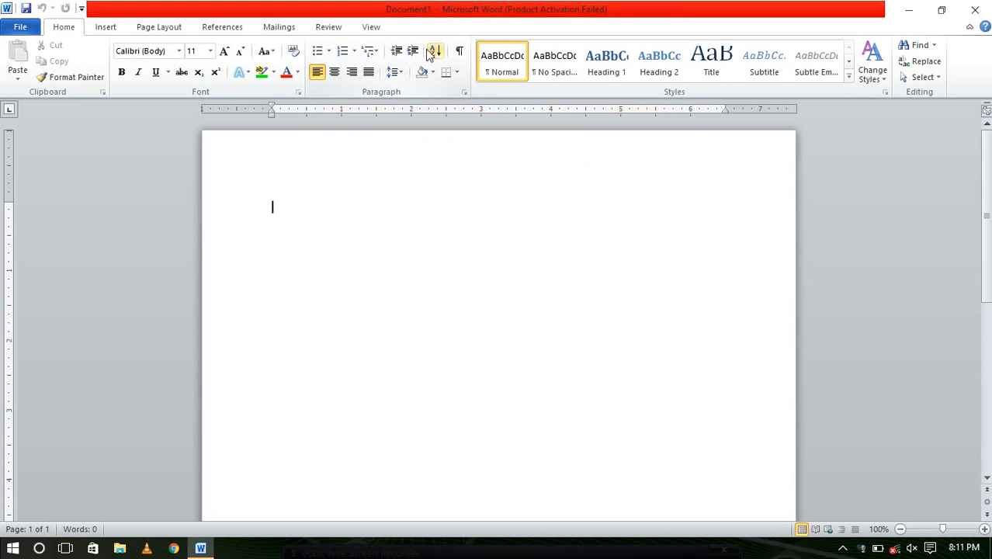
left_click(106, 28)
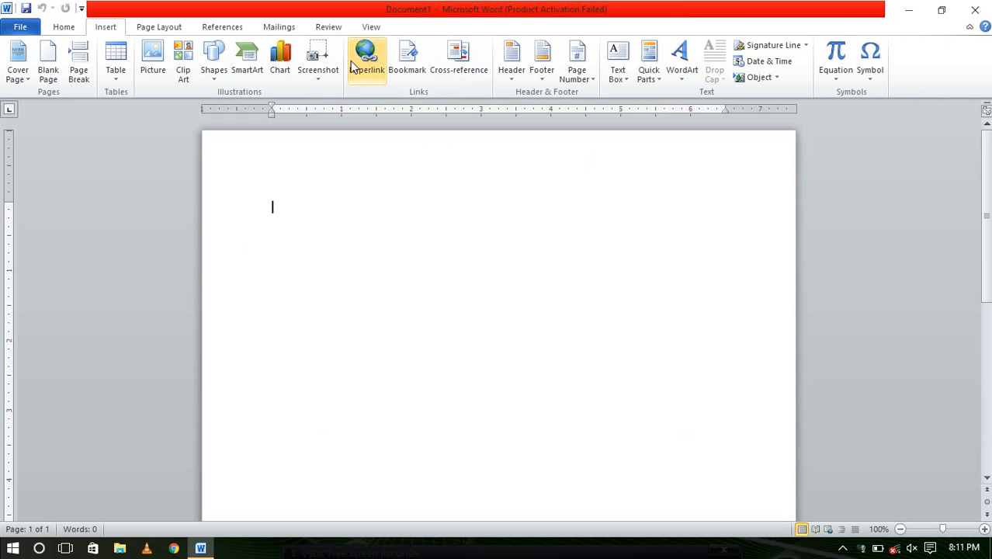
Insert a Blank header and replace its [Type text] placeholder with 'header'
left_click(516, 59)
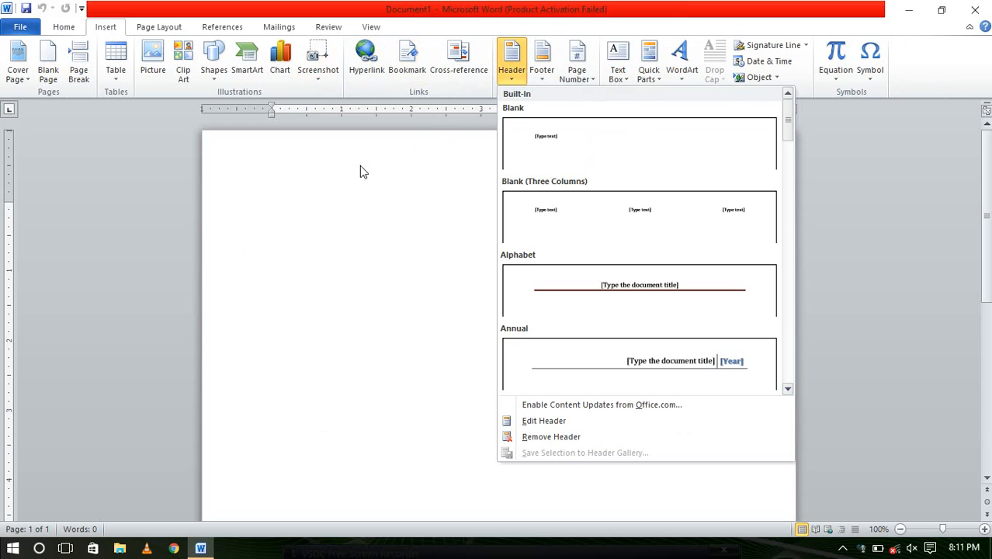
left_click(533, 159)
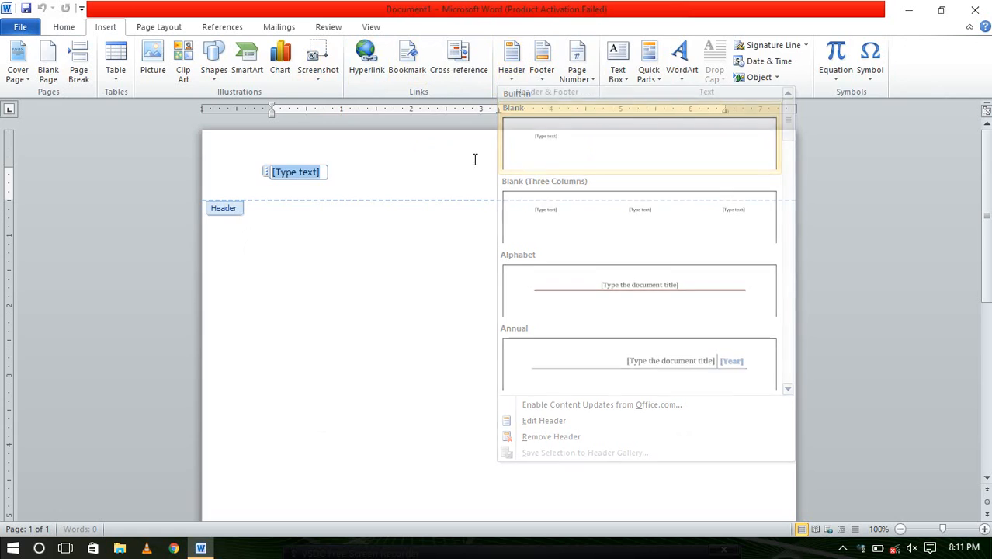
left_click(386, 186)
left_click(375, 175)
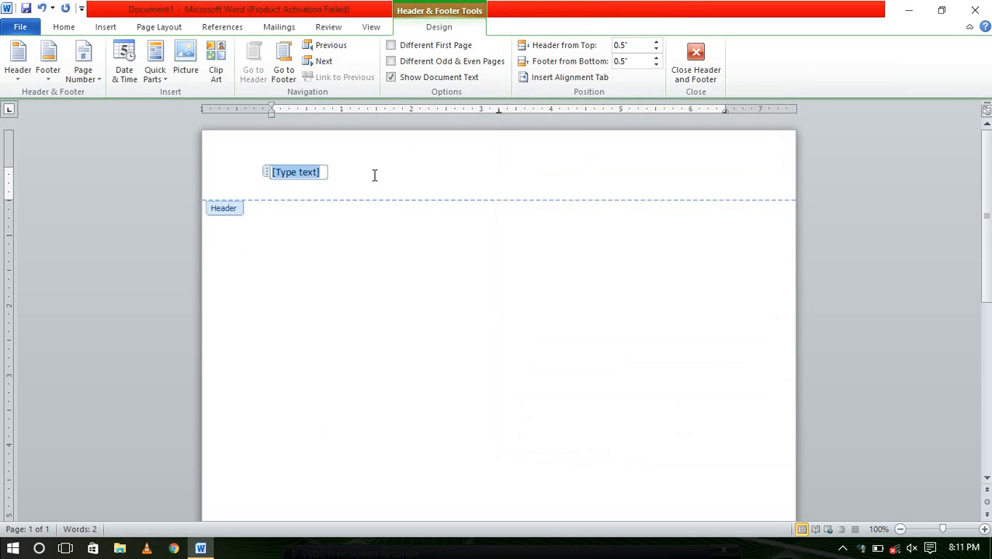
key("Delete")
type("header")
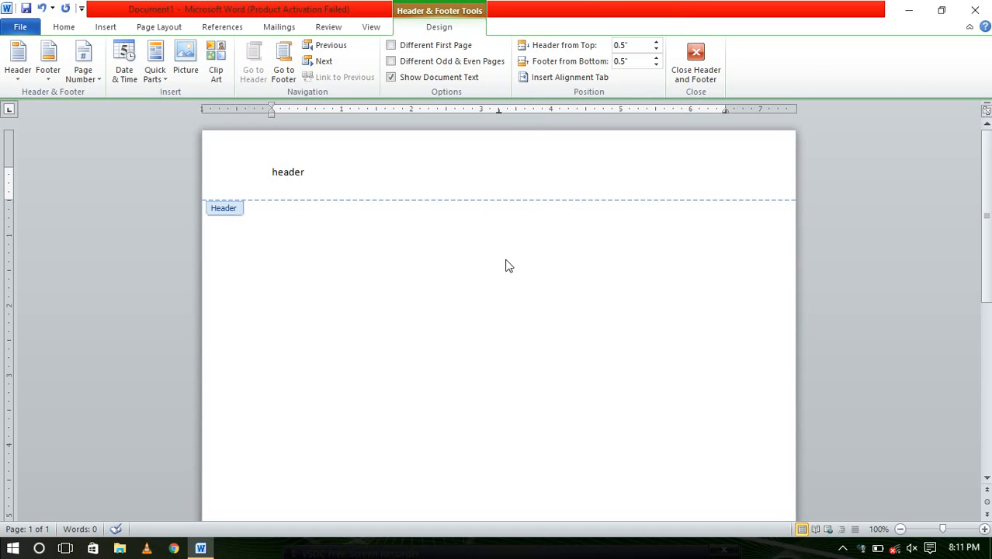
Scroll down to the page bottom and place the cursor in the footer area
scroll(553, 286, "down", 2)
scroll(534, 241, "up", 2)
scroll(523, 251, "down", 10)
left_click(413, 464)
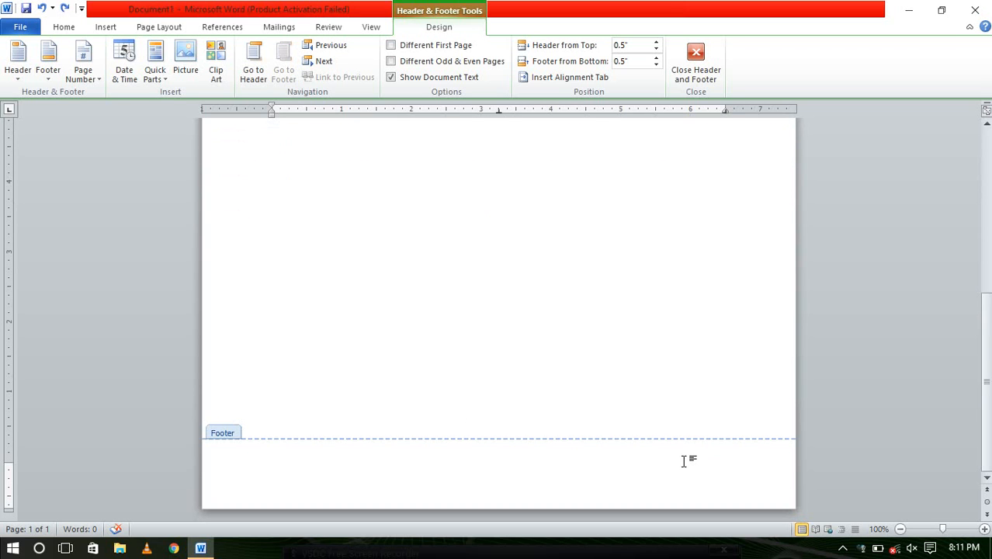
Type 'footer' into the page footer, correcting the 'footik' typo
type("footik")
key("BackSpace")
type("er")
scroll(637, 435, "up", 3)
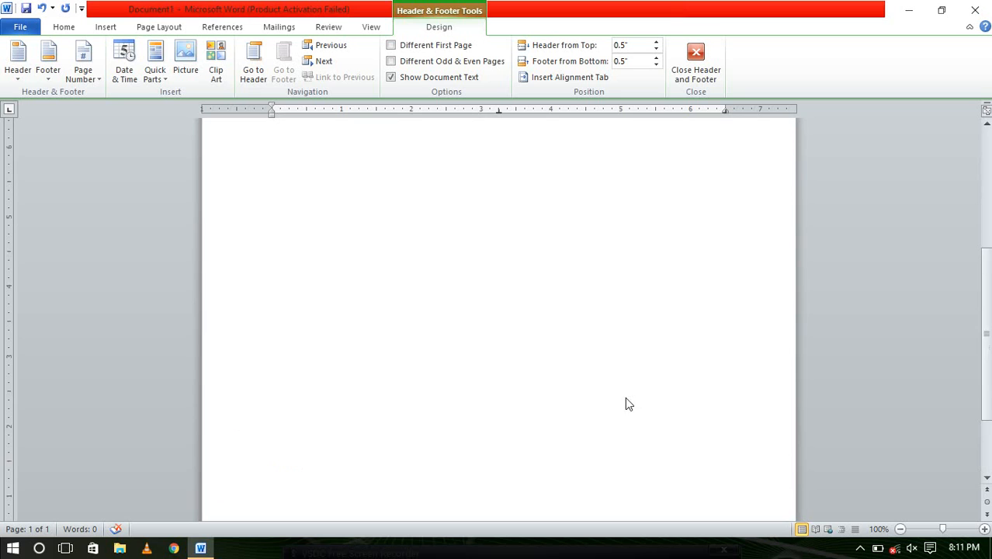
scroll(621, 373, "up", 3)
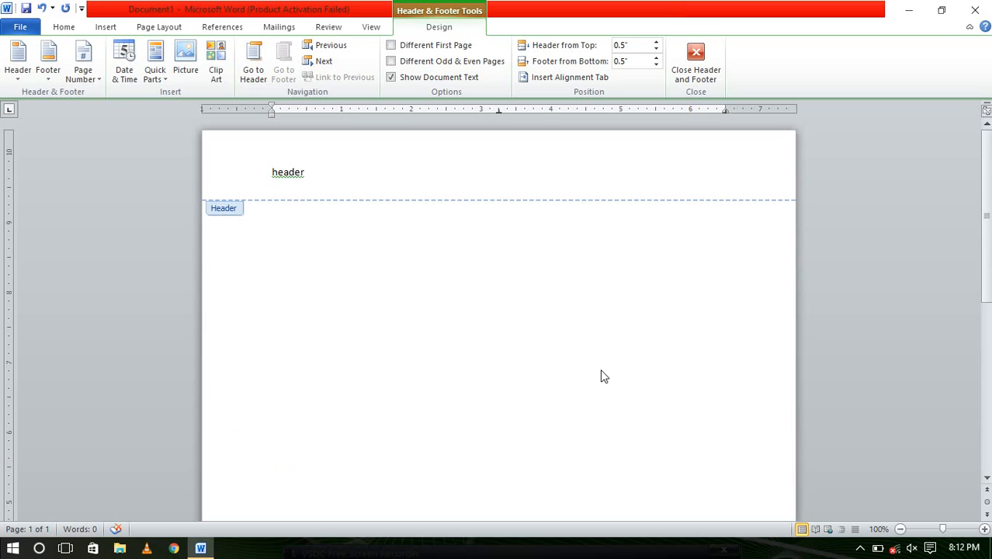
Capitalize the header word to 'Header' and add a blank line above it
left_click(273, 172)
key("Delete")
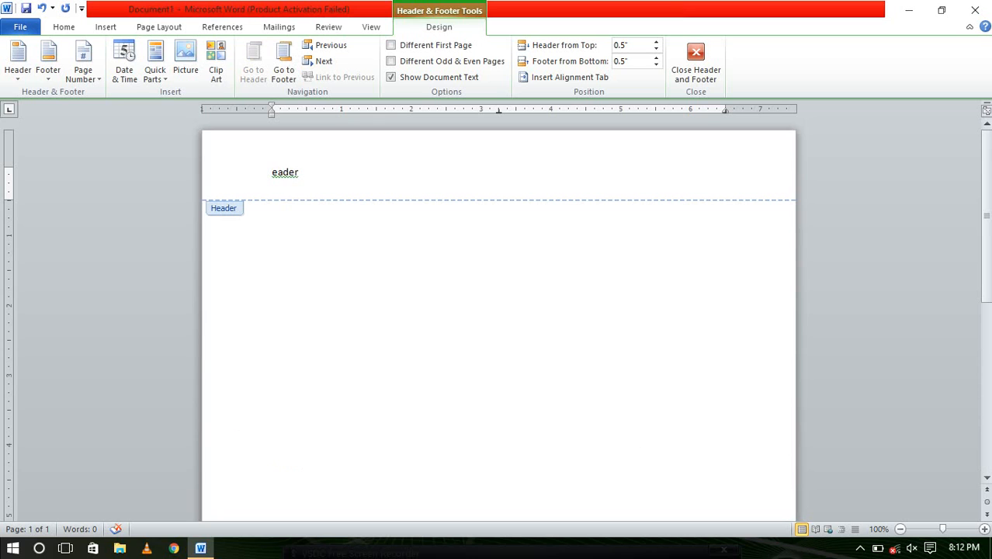
key("Return")
key("Return")
type("h")
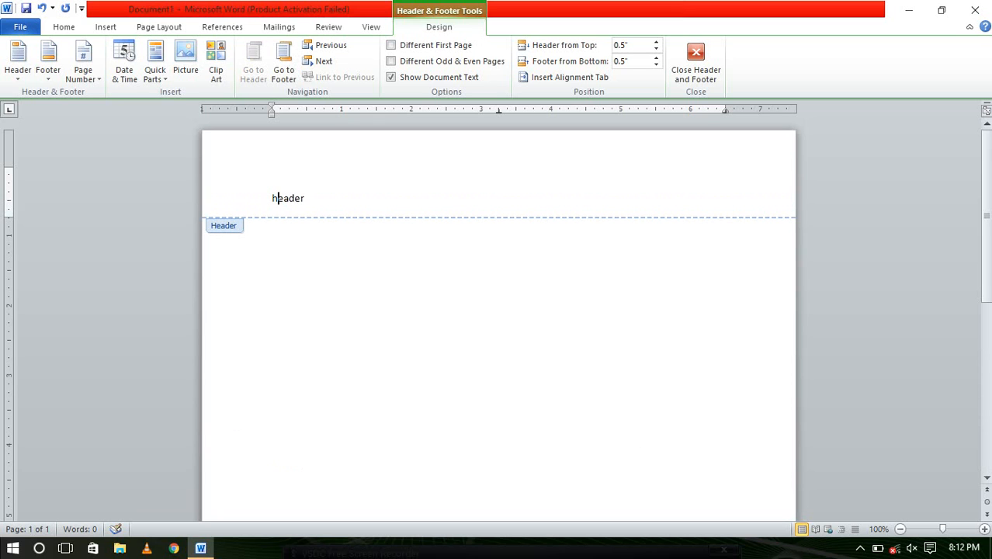
key("BackSpace")
type("H")
Open the Date & Time dialog from Insert and cancel without inserting a date
scroll(250, 199, "down", 2)
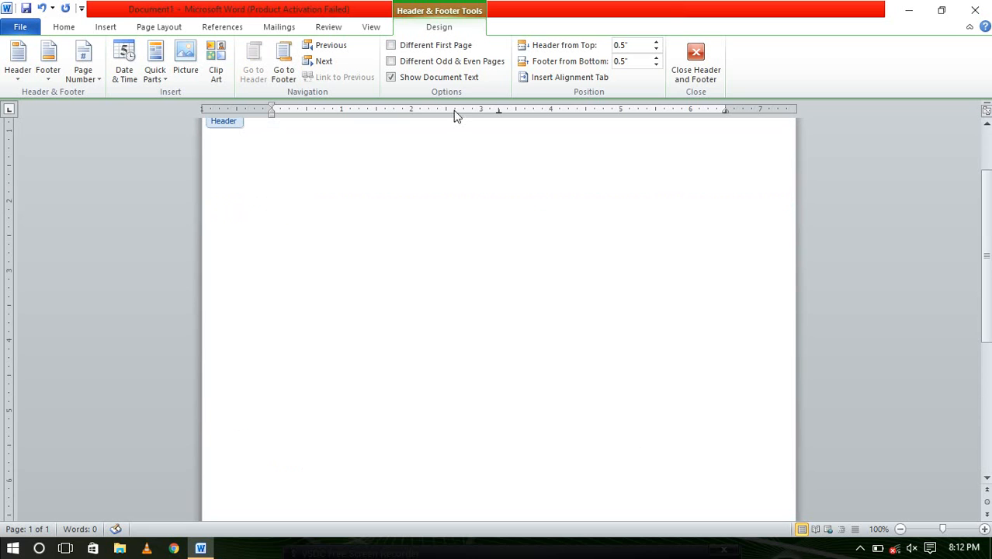
left_click(104, 28)
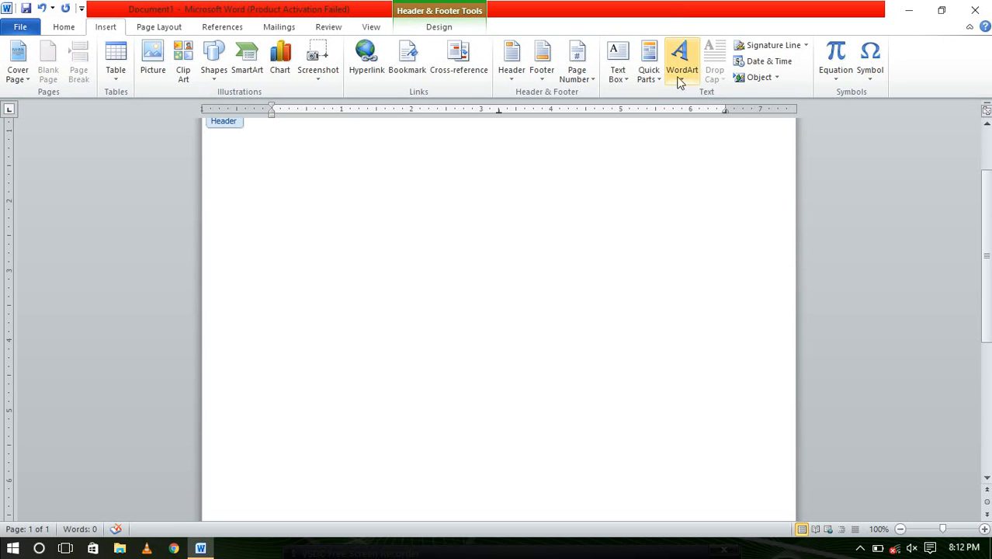
left_click(768, 62)
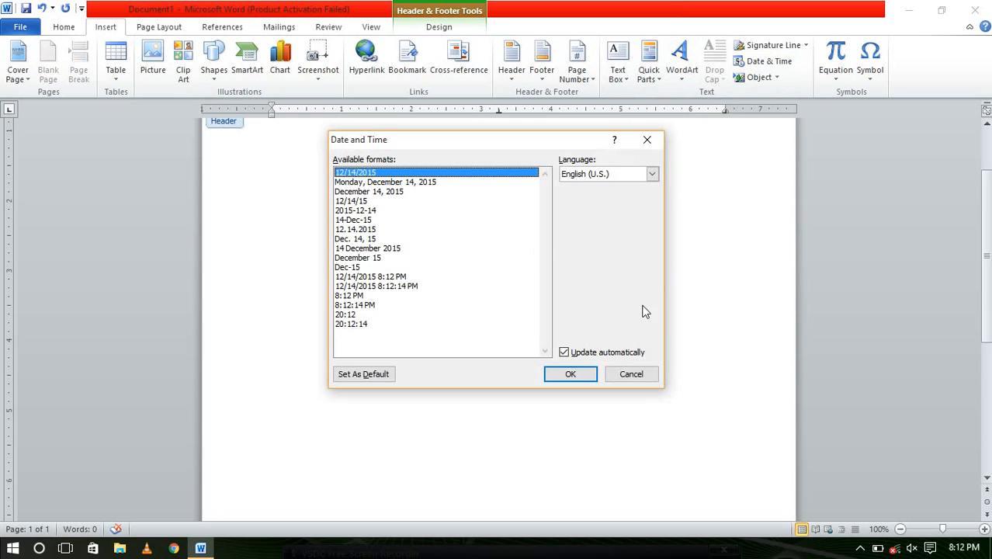
left_click(651, 380)
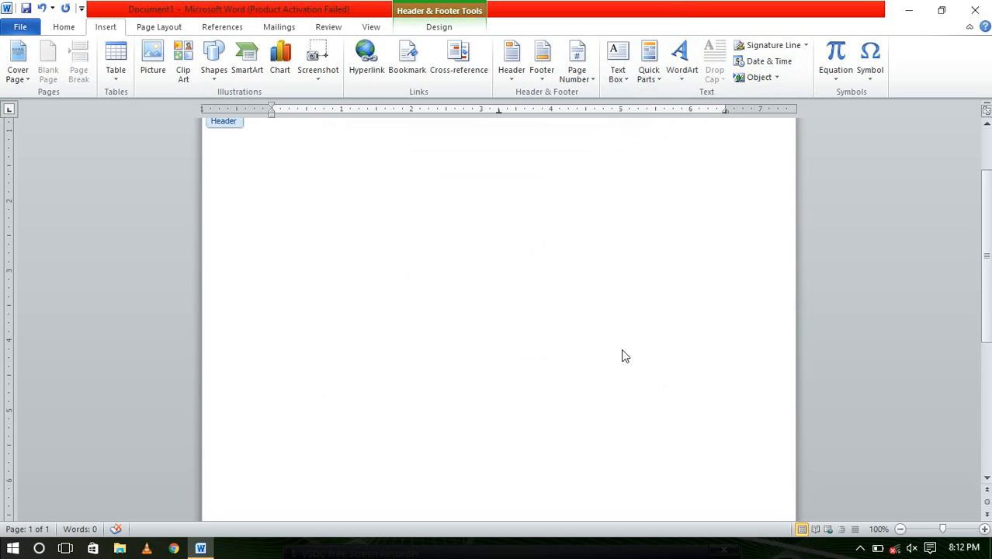
Capitalize the footer word so it reads 'Footer'
scroll(598, 349, "down", 8)
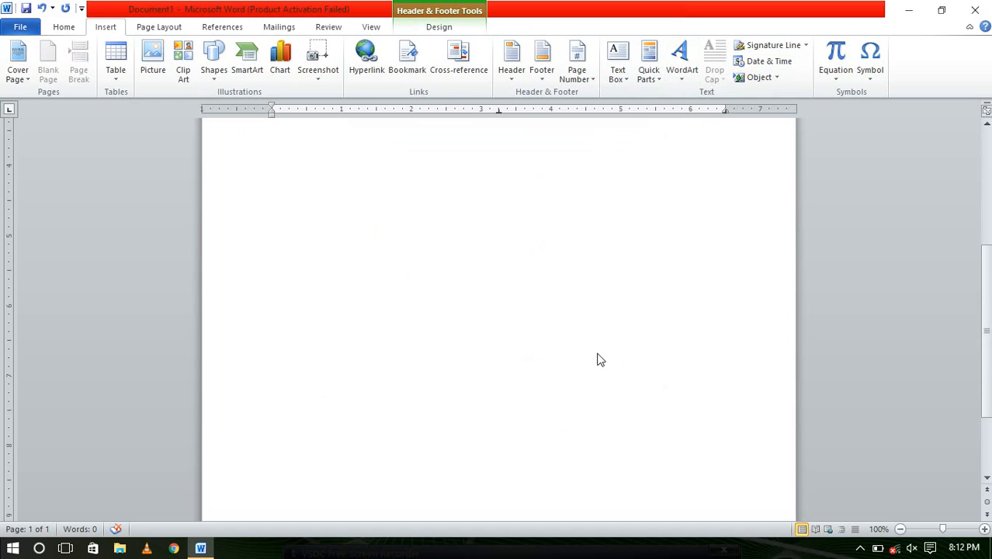
left_click(277, 466)
key("BackSpace")
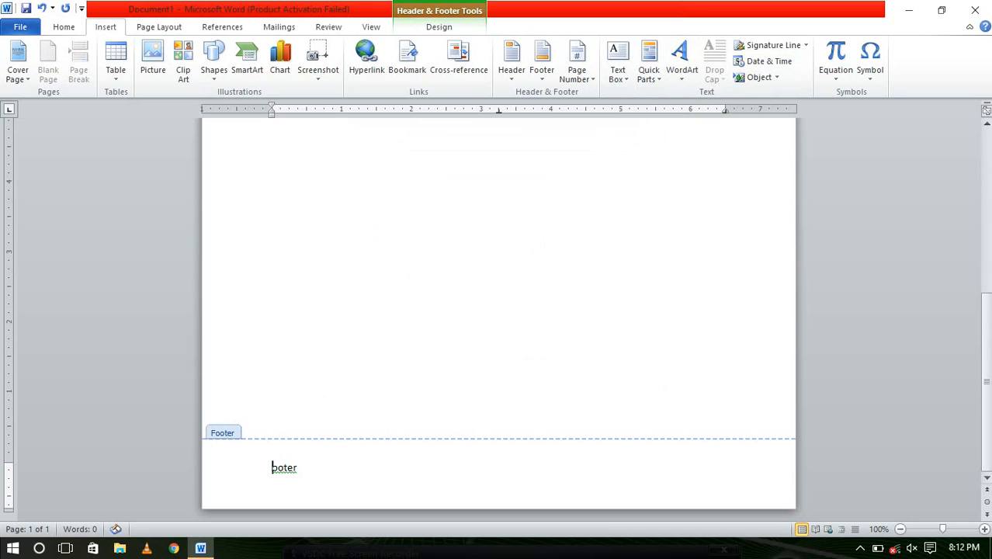
type("F")
scroll(741, 342, "up", 10)
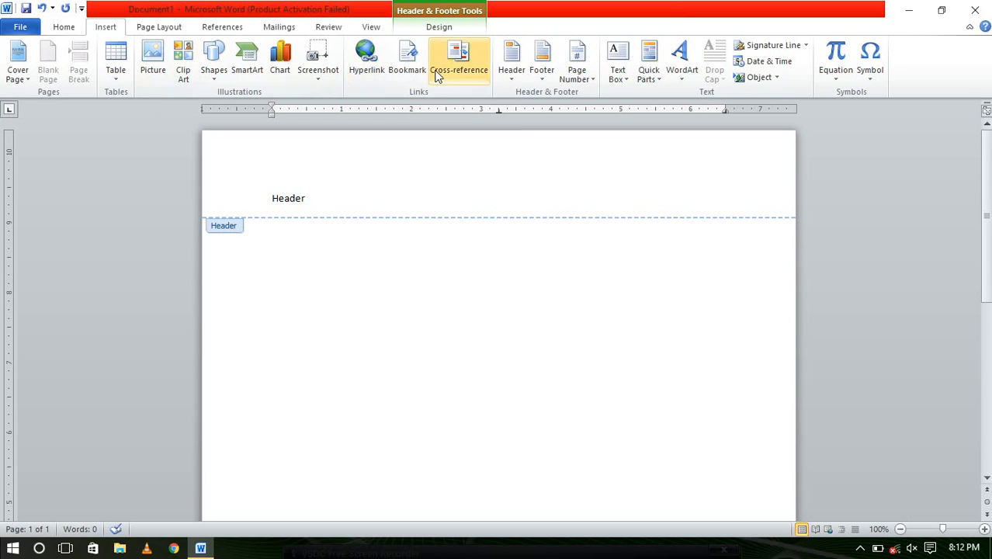
Replace the header with the Blank style, close the stray Cross-reference dialog, and delete the placeholder
left_click(473, 66)
left_click(509, 68)
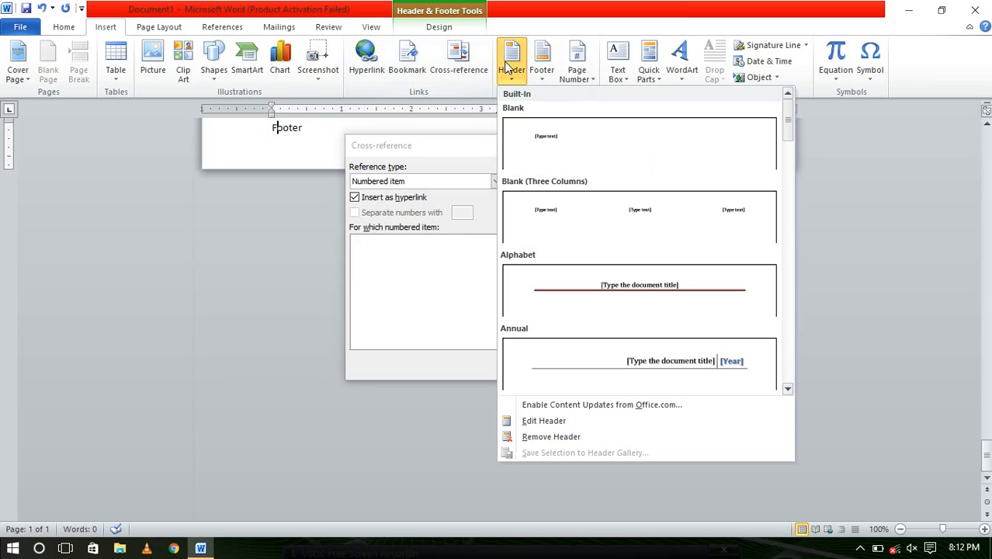
left_click(538, 134)
left_click(632, 148)
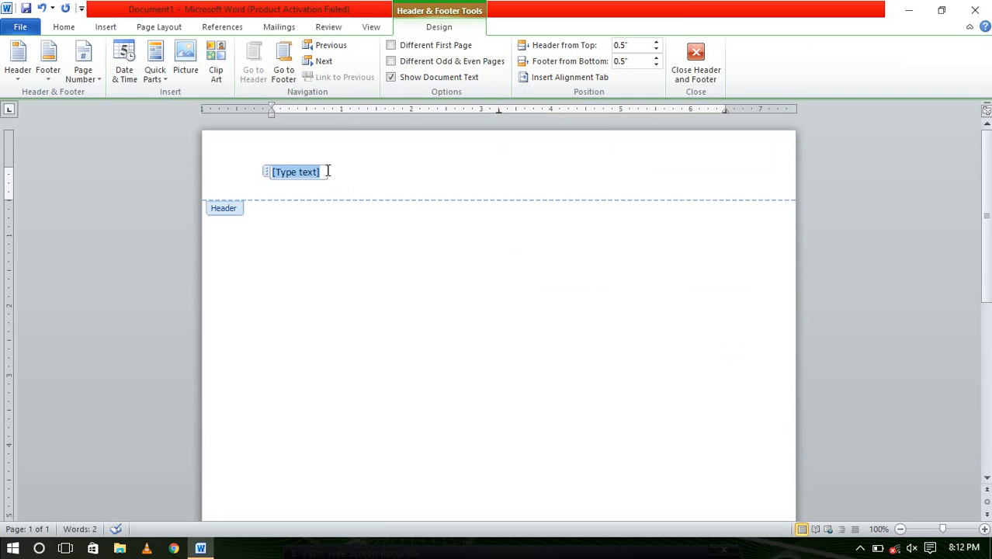
key("BackSpace")
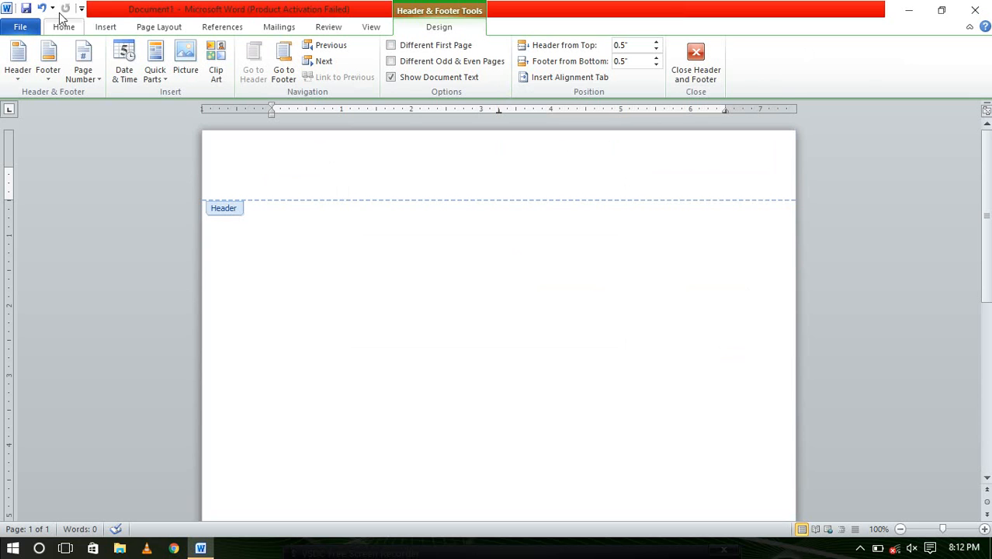
left_click(103, 26)
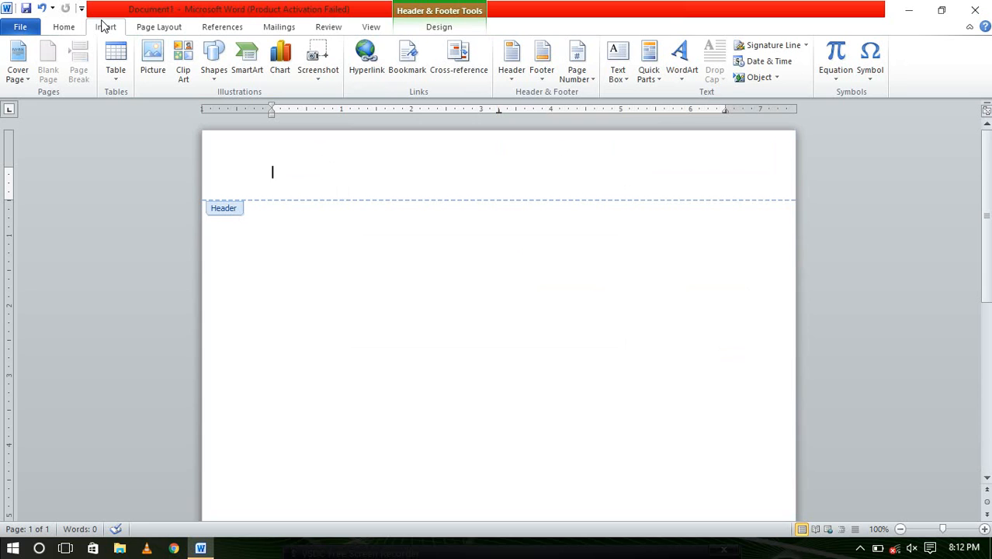
Add a Blank footer, then a Blank header, from the Insert tab's galleries
left_click(515, 65)
left_click(542, 63)
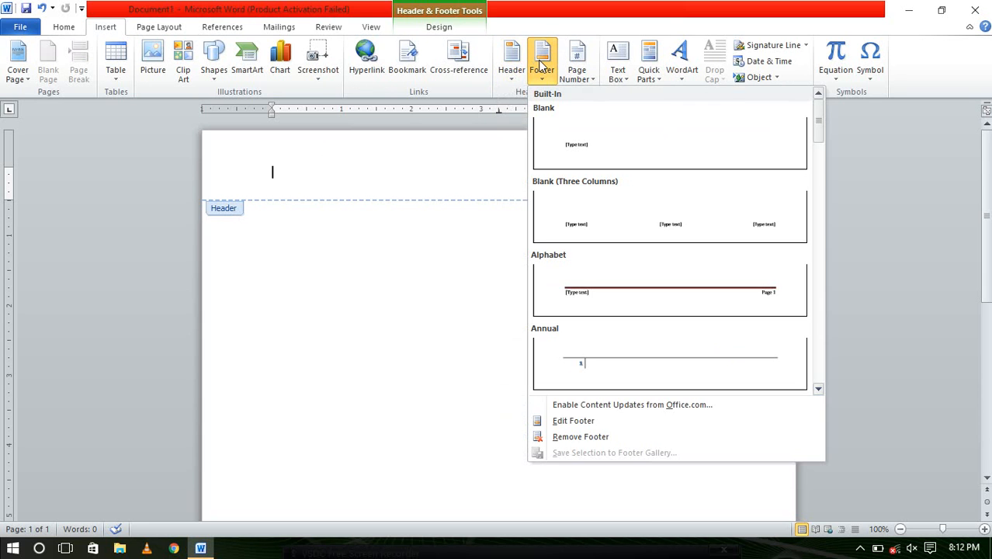
left_click(610, 147)
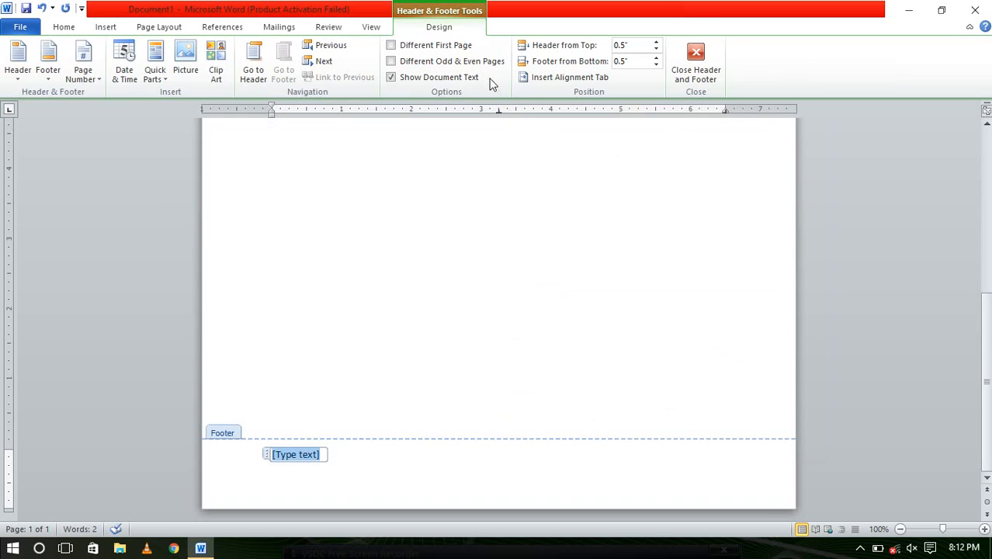
left_click(105, 26)
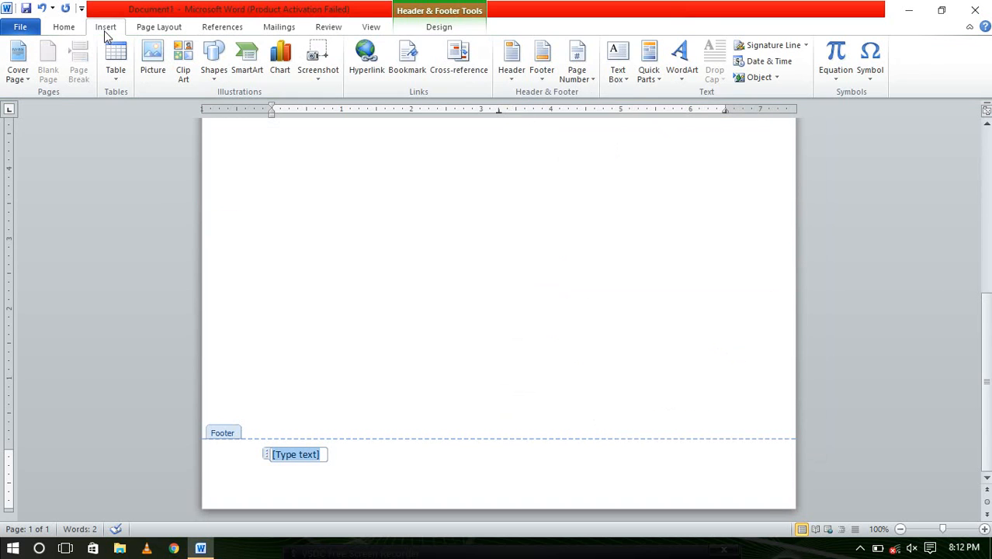
left_click(511, 64)
left_click(546, 145)
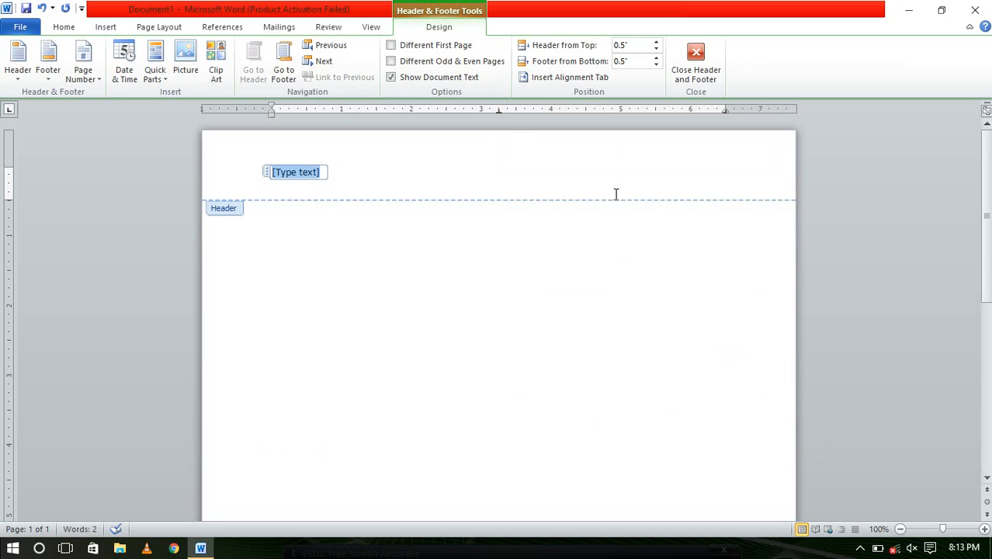
left_click(394, 80)
left_click(392, 80)
left_click(392, 47)
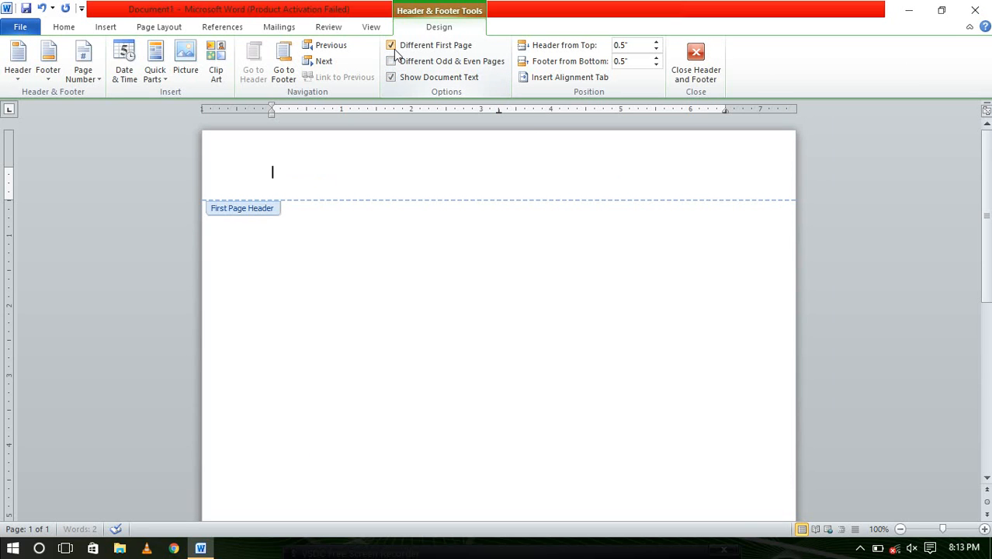
left_click(391, 46)
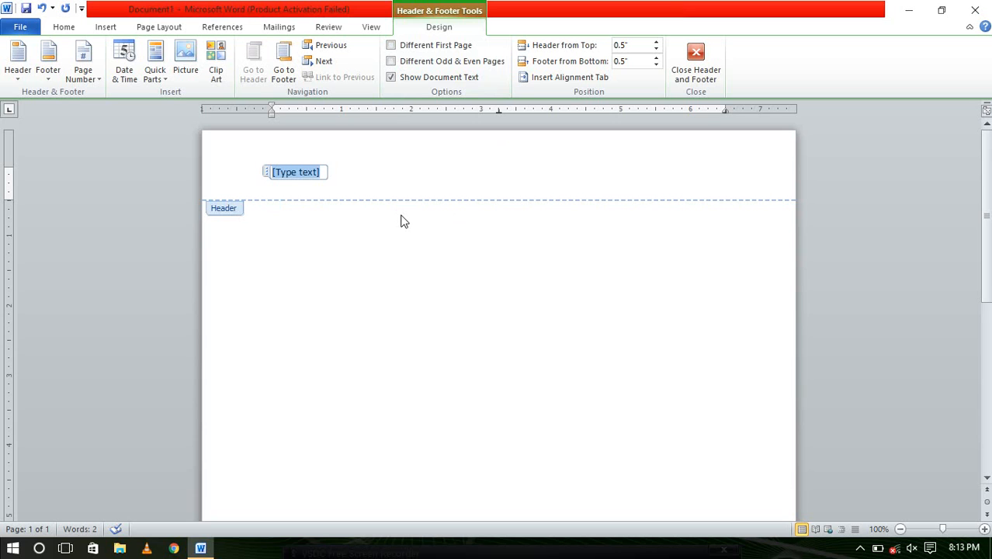
Reapply the Blank header style from Insert > Header so the [Type text] placeholder shows
scroll(387, 224, "down", 3)
scroll(388, 226, "up", 3)
left_click(111, 27)
left_click(511, 59)
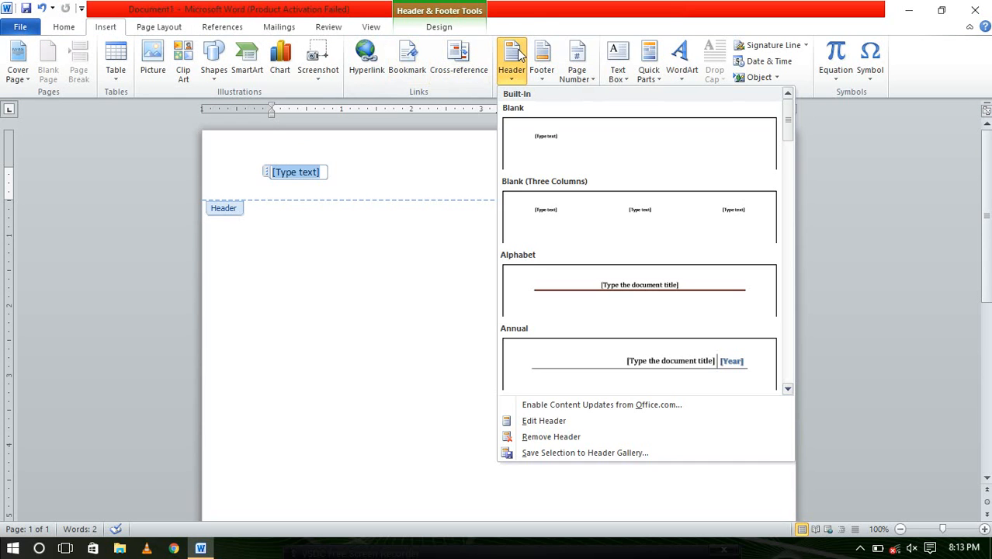
left_click(543, 144)
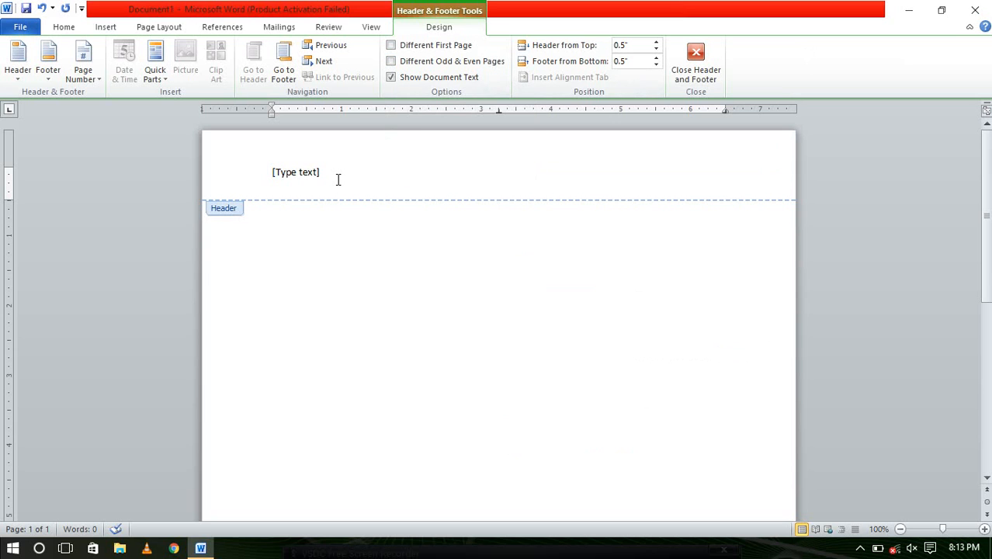
Replace the header placeholder with 'Information' and leave header editing for the body
left_click(314, 171)
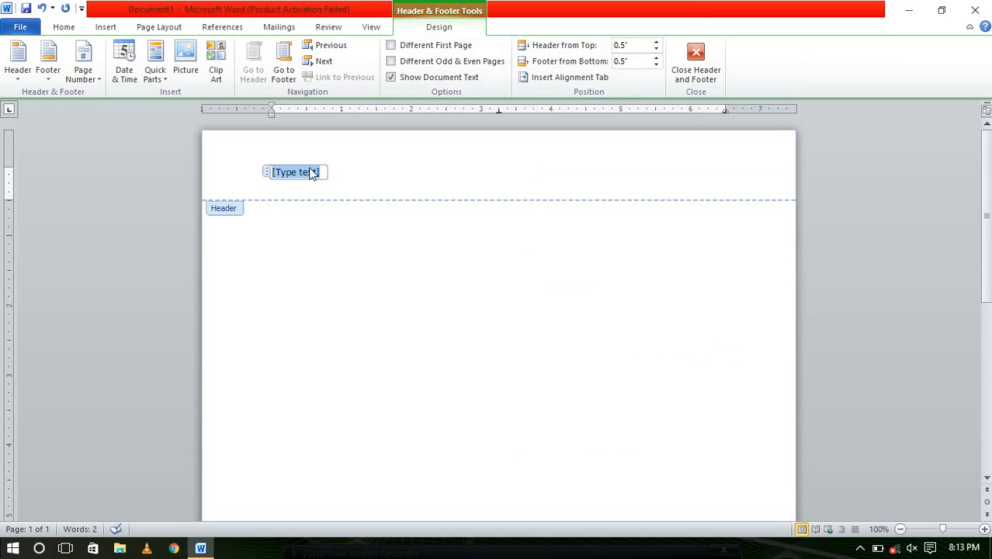
key("Delete")
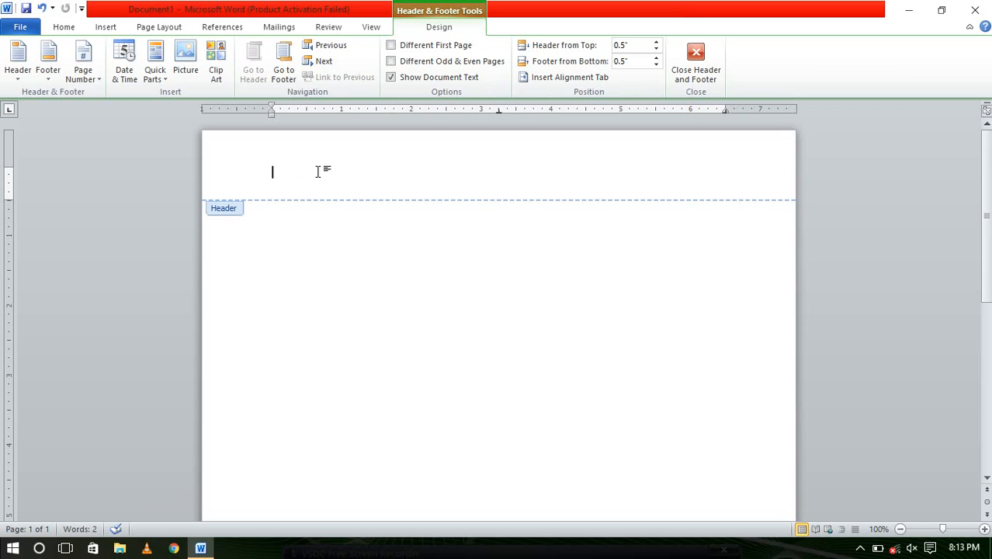
type("I")
key("BackSpace")
key("BackSpace")
key("BackSpace")
key("BackSpace")
type("Inp")
key("BackSpace")
type("formation")
double_click(380, 241)
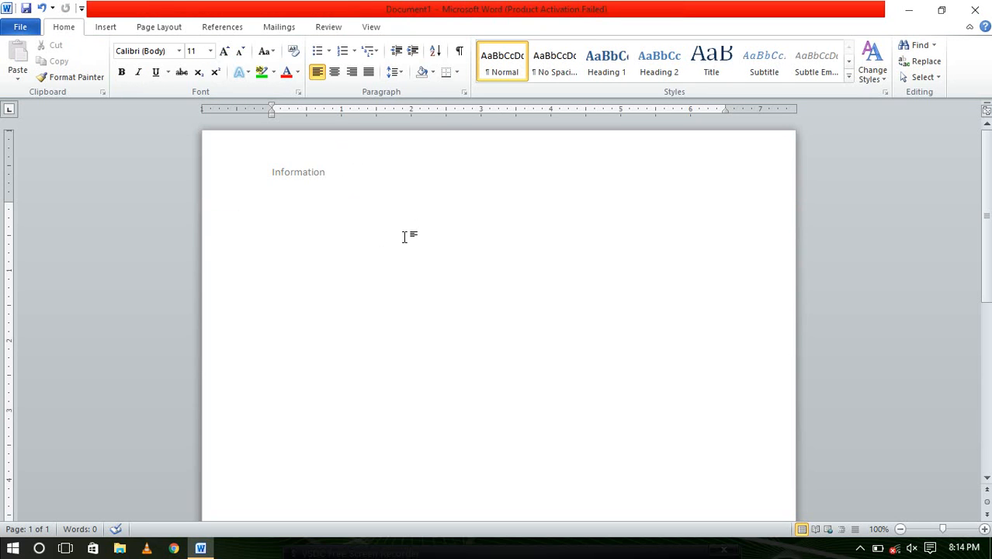
left_click(117, 30)
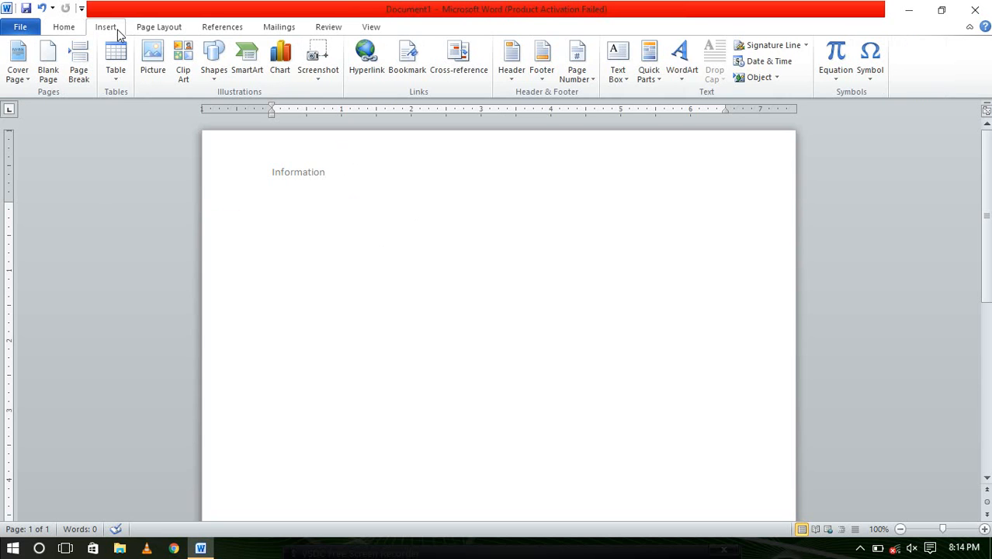
left_click(789, 68)
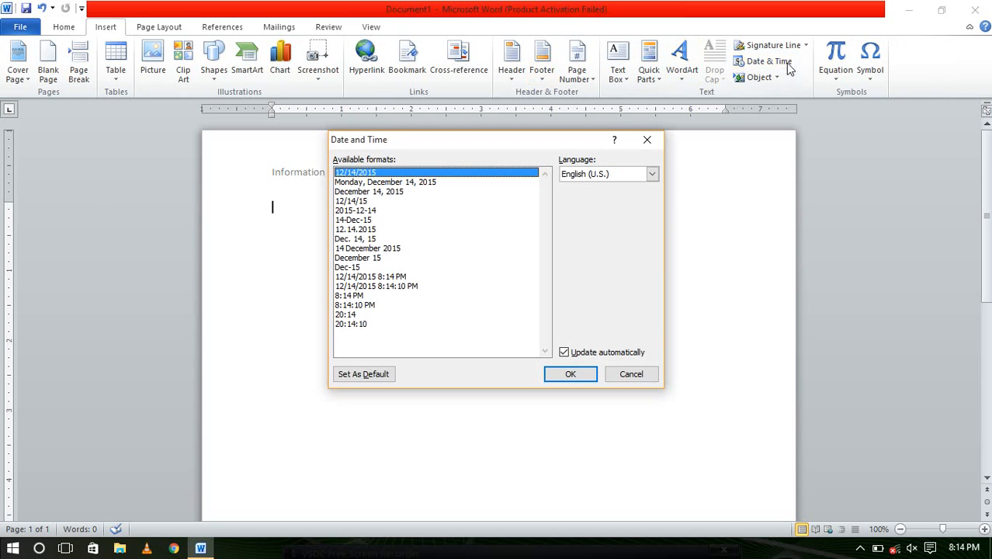
left_click(378, 239)
left_click(379, 248)
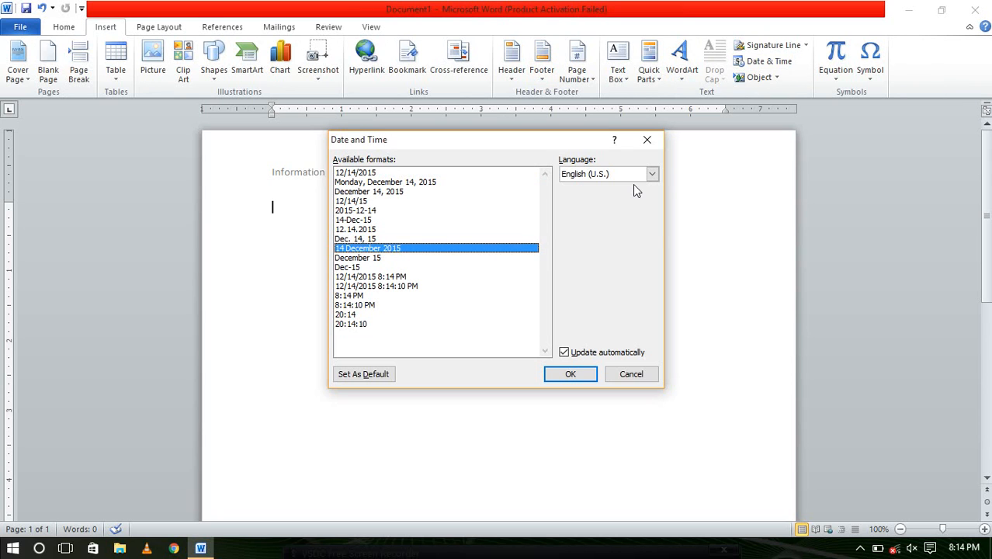
left_click(651, 176)
left_click(614, 187)
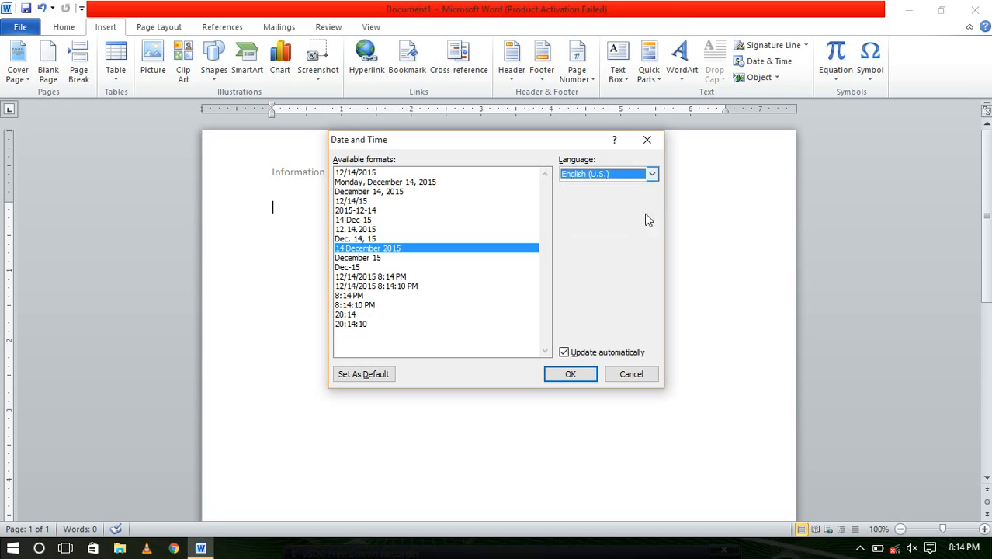
left_click(586, 373)
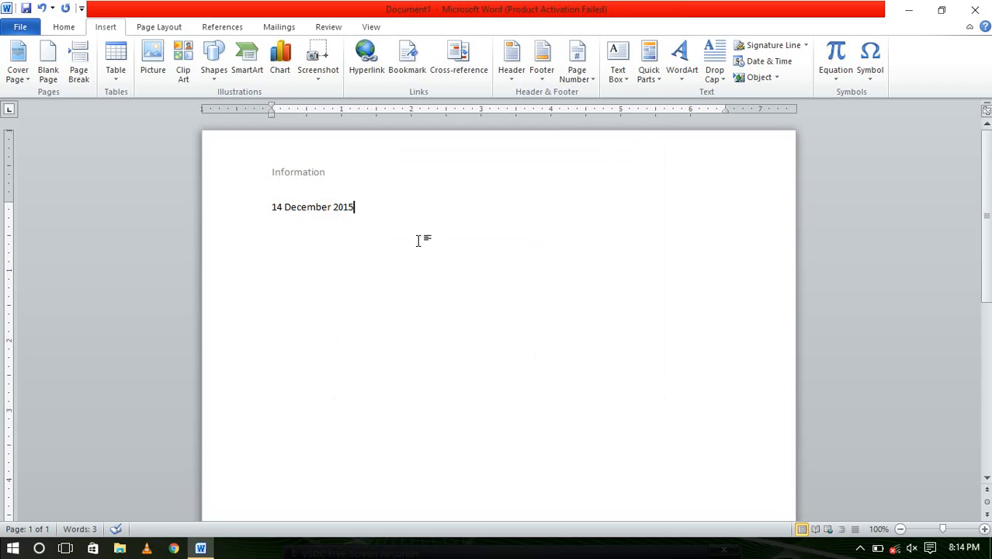
key("ctrl+a")
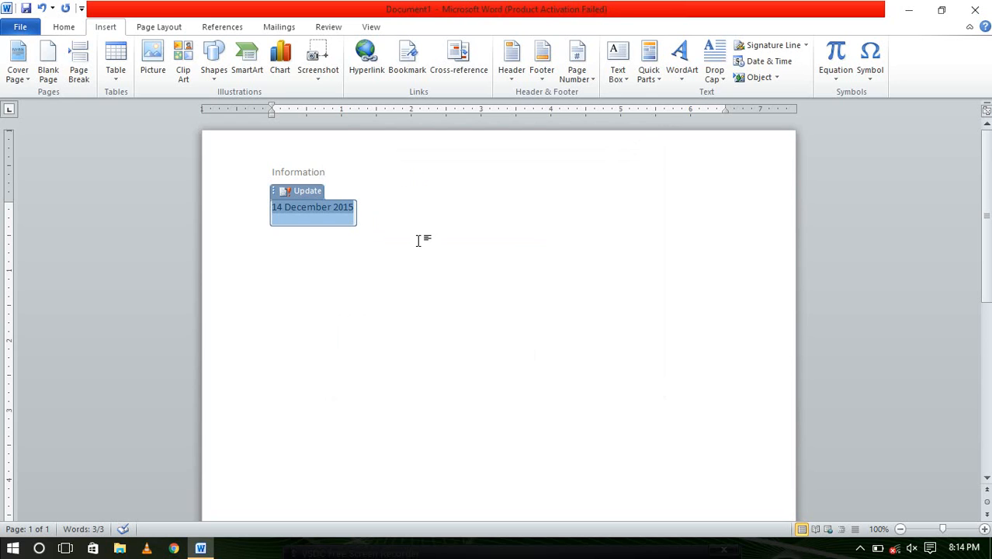
key("Delete")
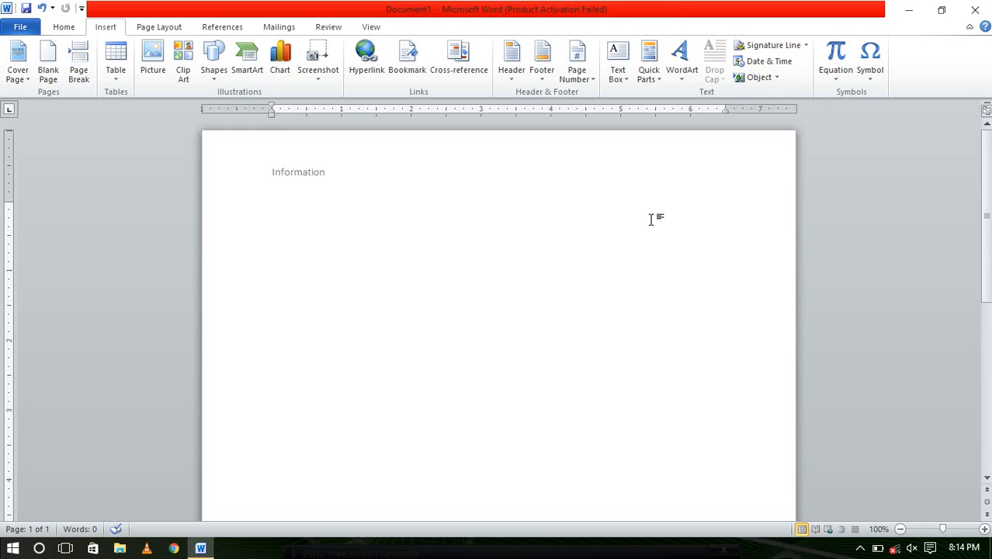
left_click(146, 30)
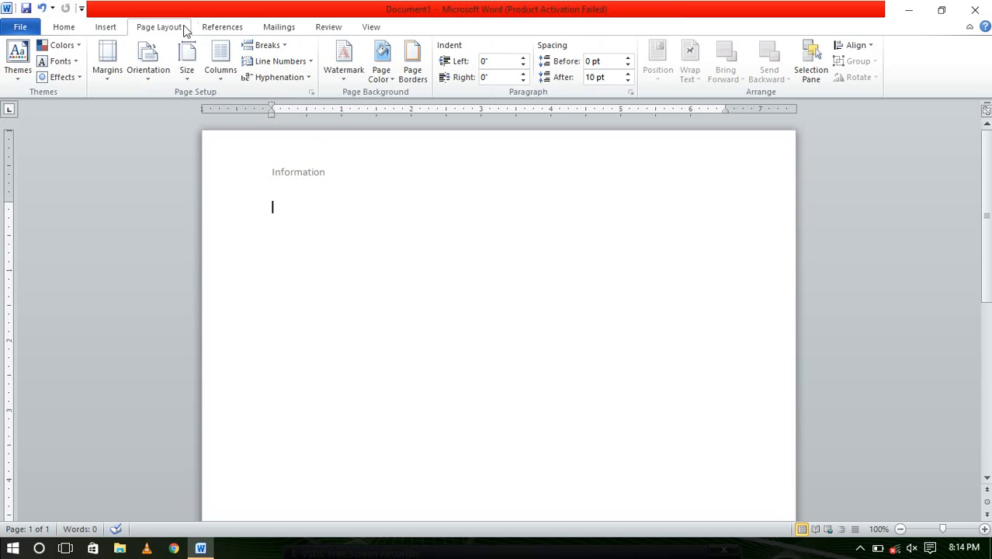
left_click(223, 28)
left_click(268, 26)
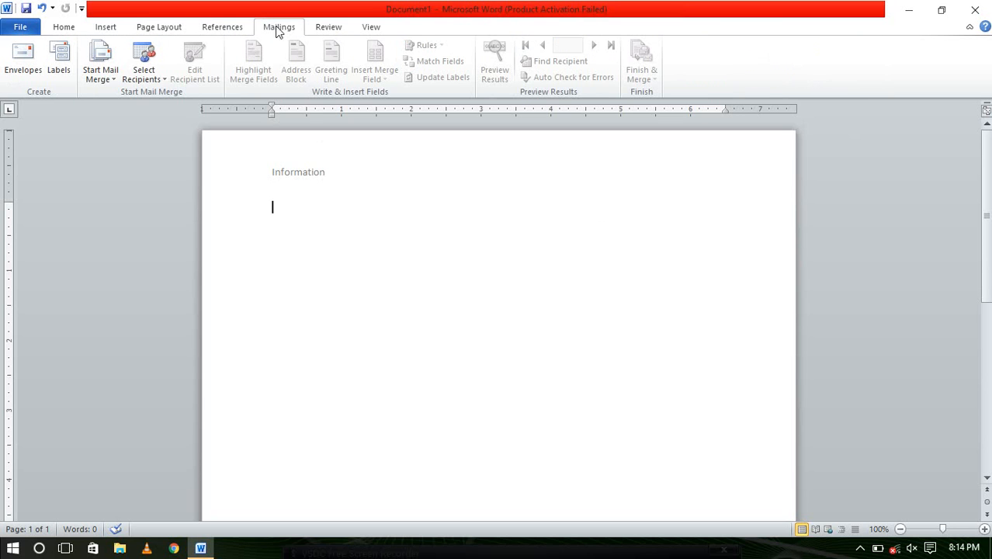
left_click(328, 29)
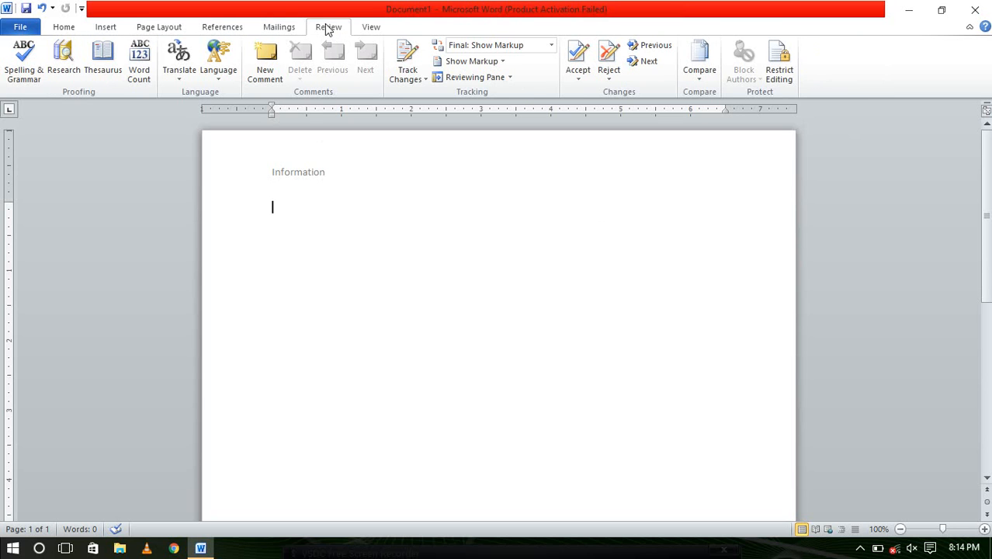
left_click(372, 28)
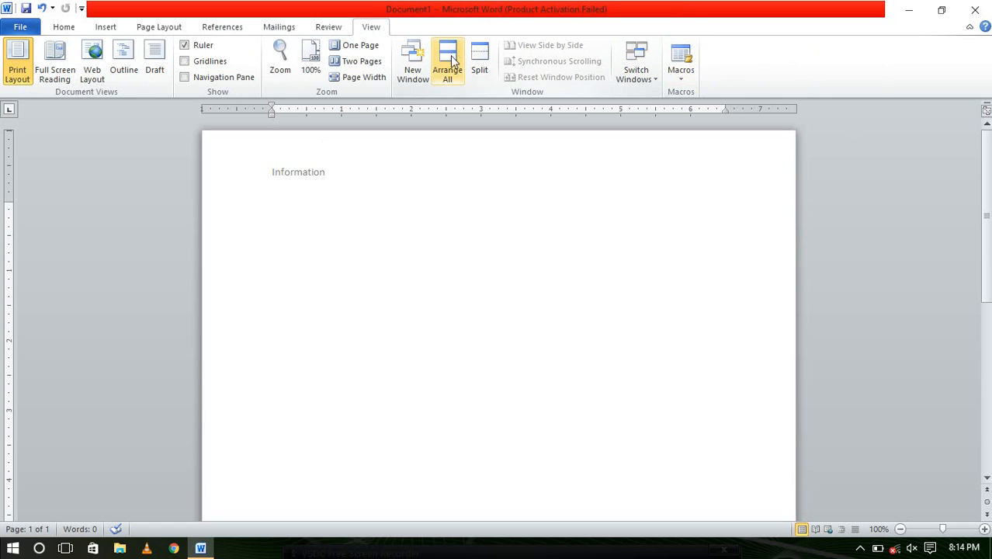
left_click(290, 29)
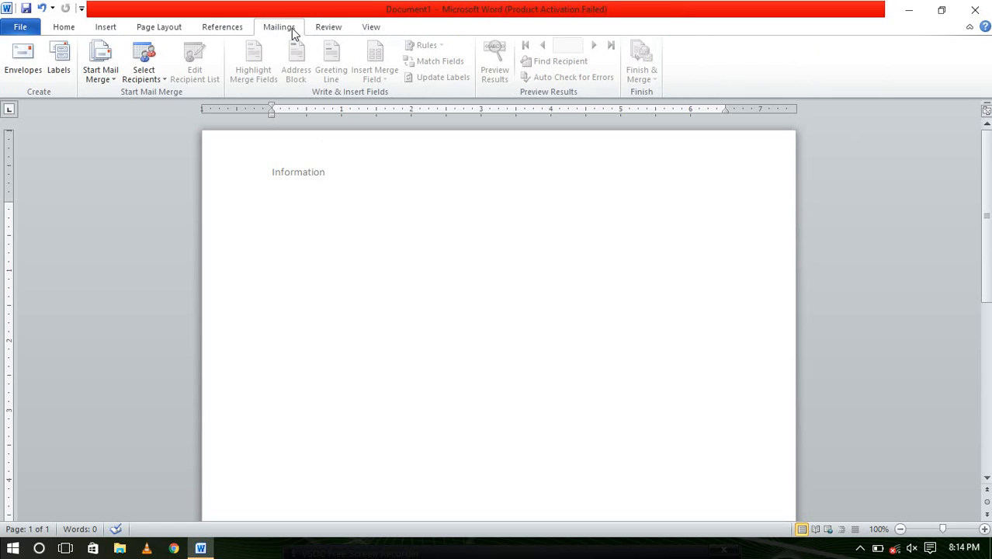
left_click(238, 28)
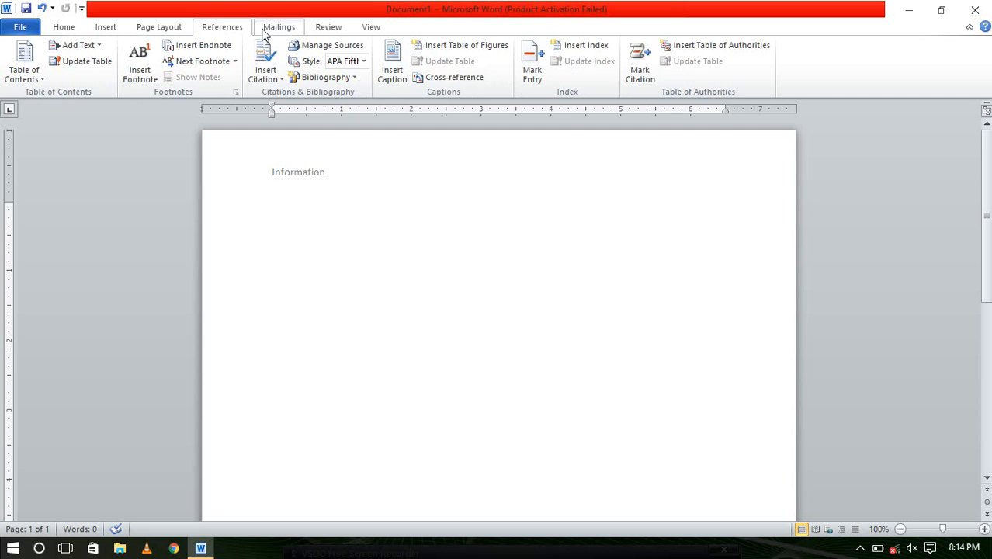
left_click(180, 31)
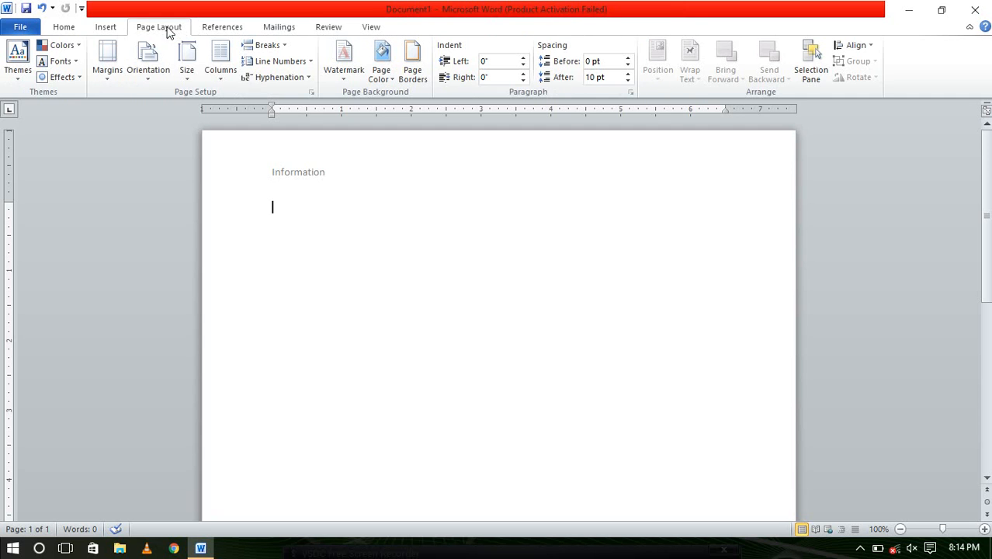
left_click(109, 28)
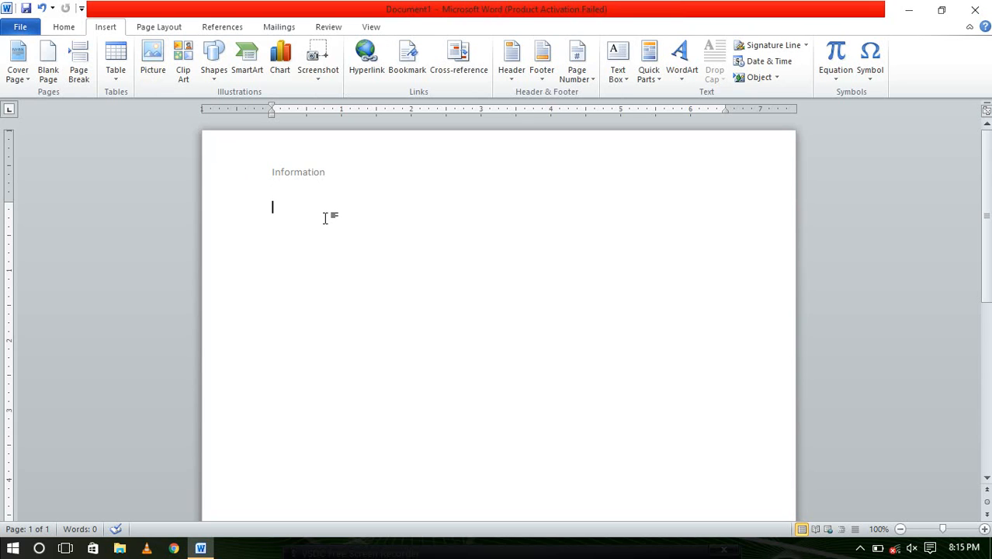
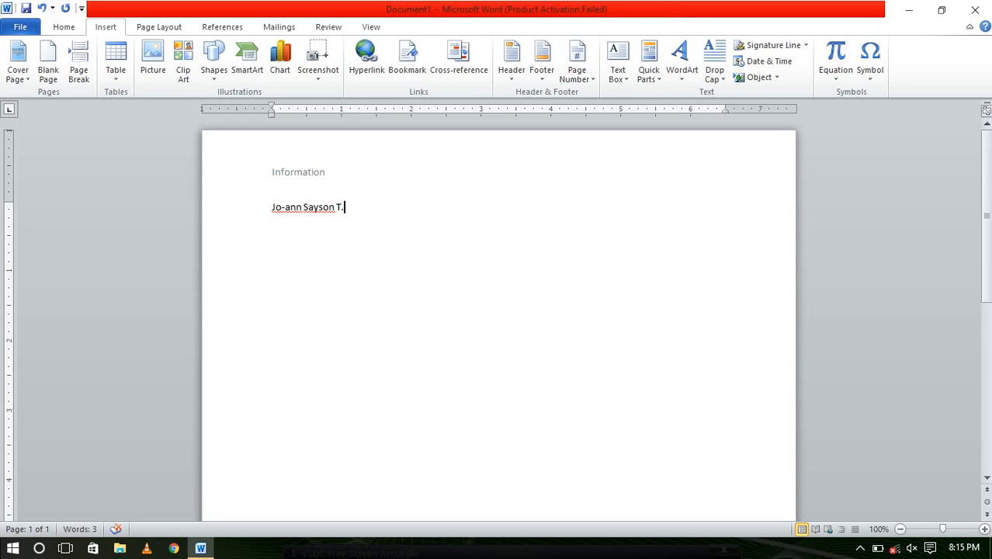
Type the person's full name on the first body line, then test double-click insertion points below it
double_click(366, 264)
left_click(410, 204)
double_click(380, 269)
key("ctrl+z")
double_click(392, 283)
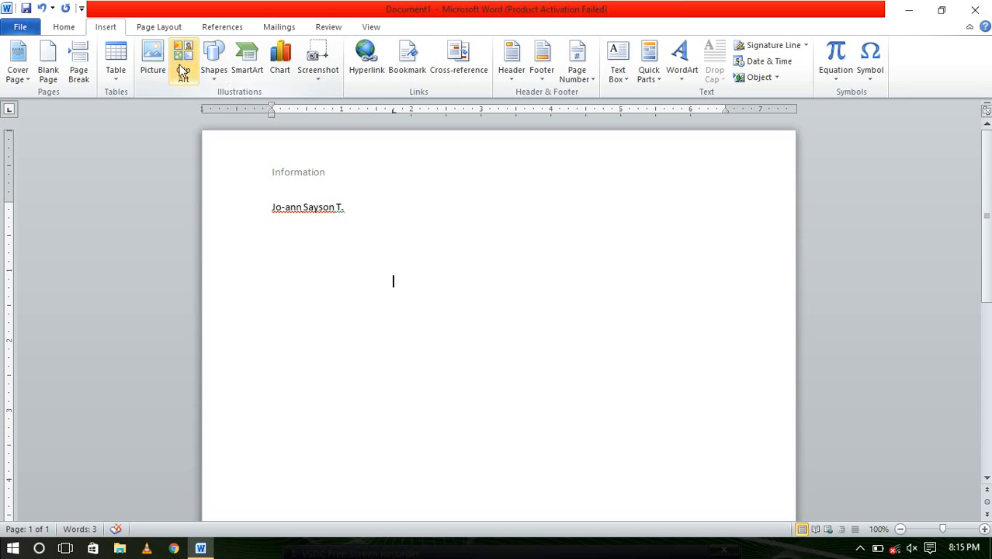
left_click(589, 61)
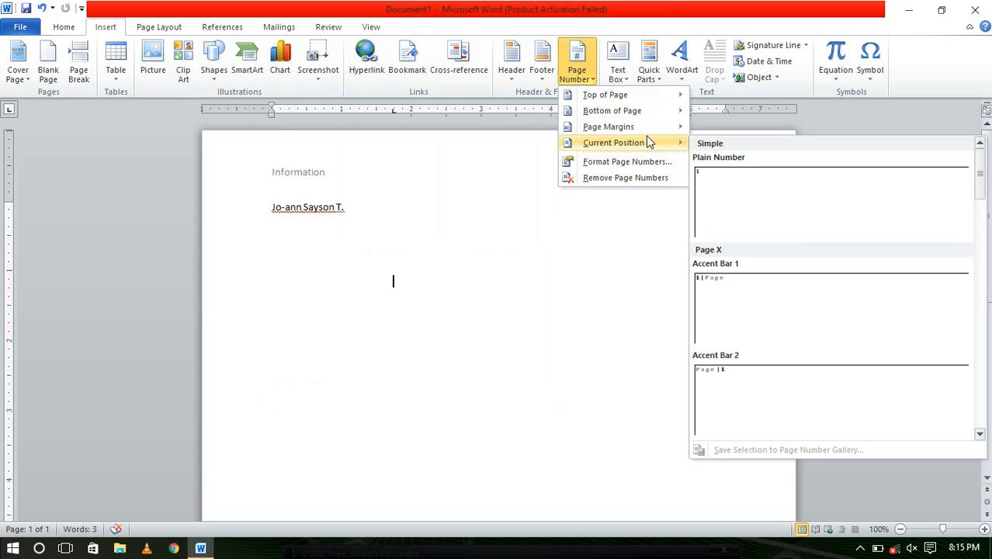
mouse_move(641, 130)
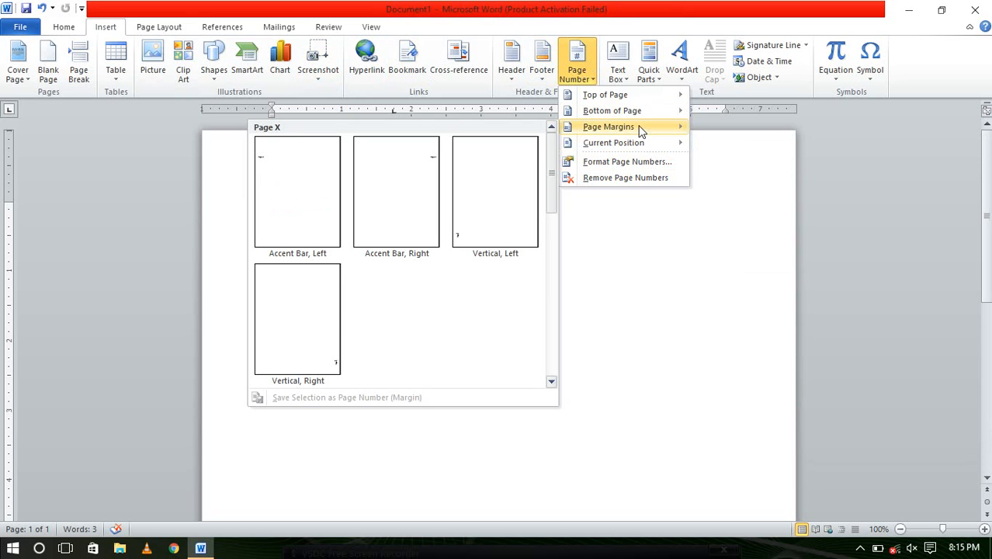
mouse_move(634, 112)
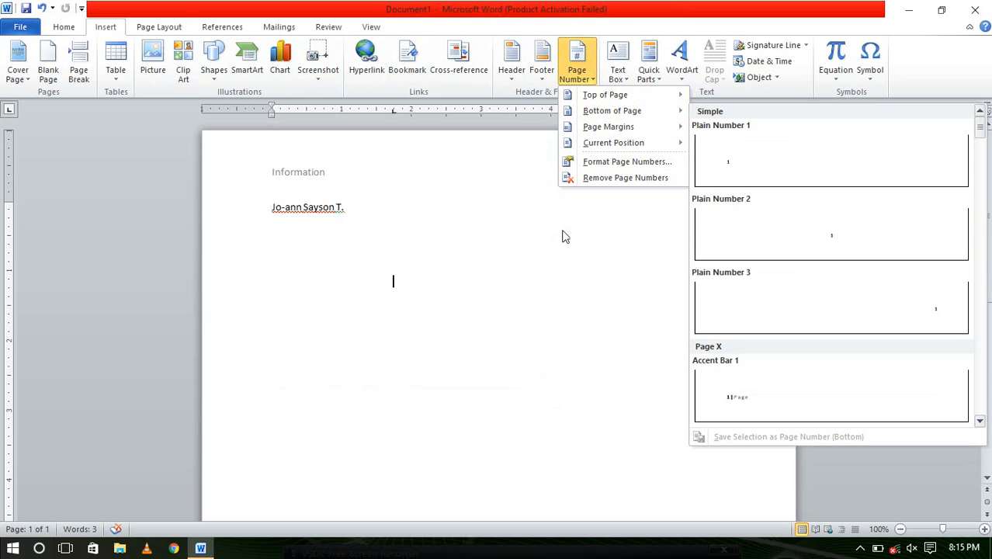
left_click(596, 179)
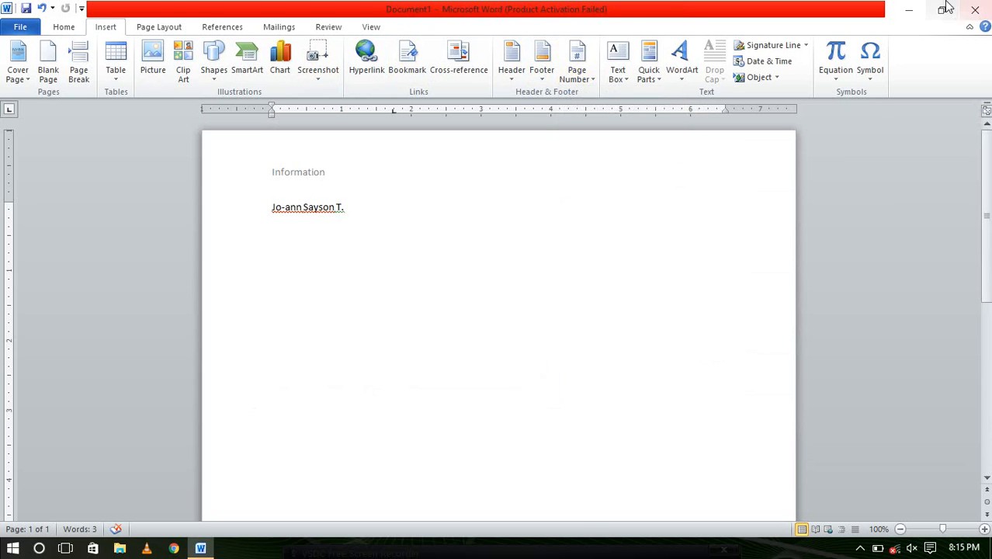
left_click(909, 9)
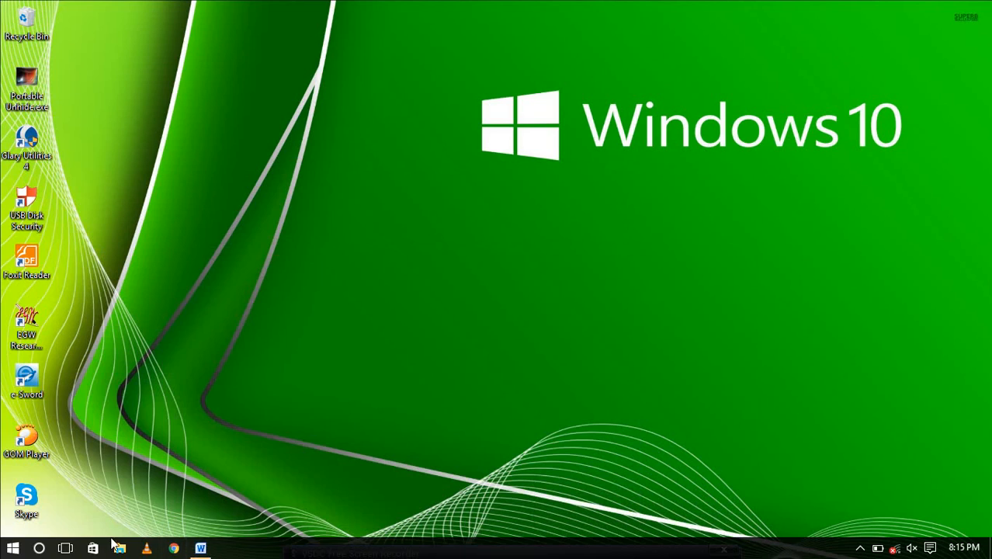
left_click(65, 549)
left_click(355, 505)
left_click(68, 549)
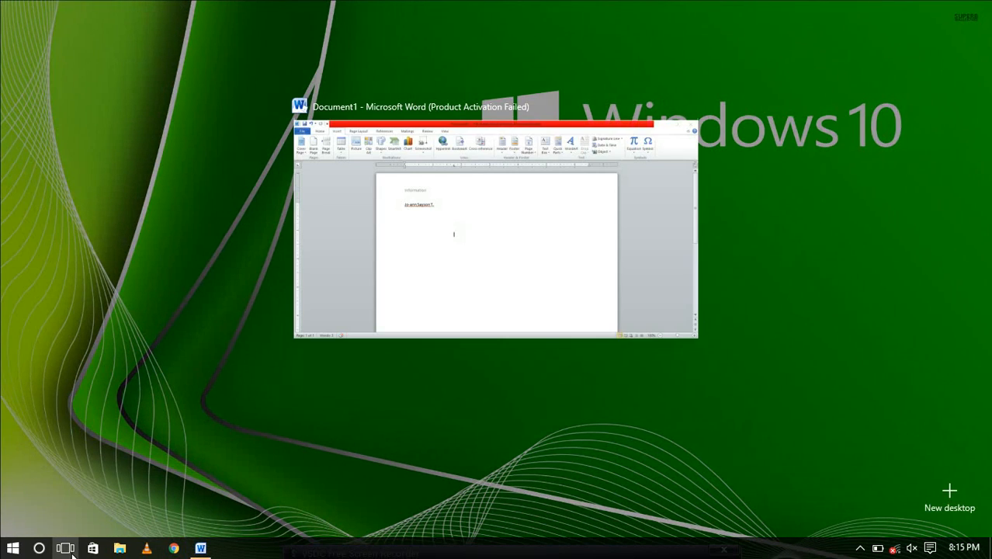
left_click(365, 273)
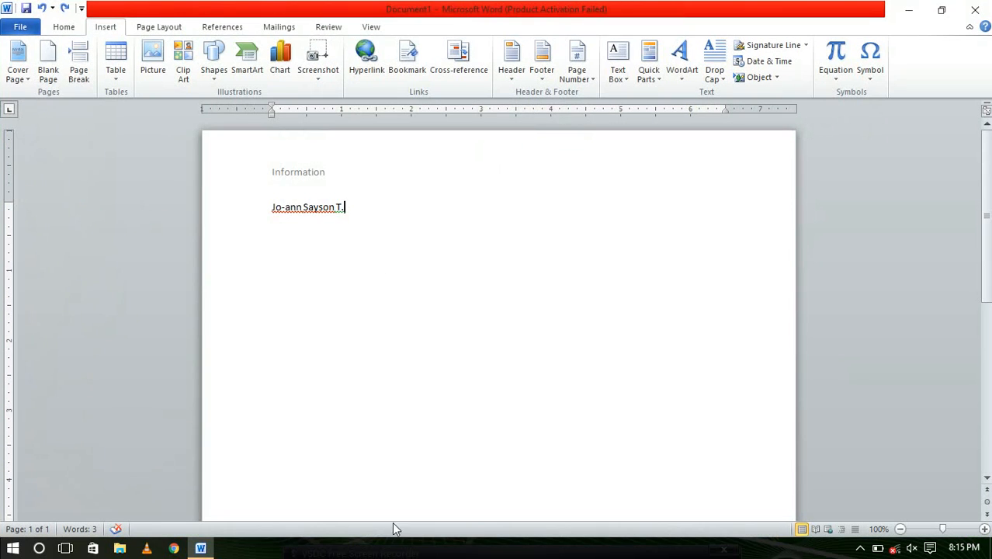
right_click(399, 556)
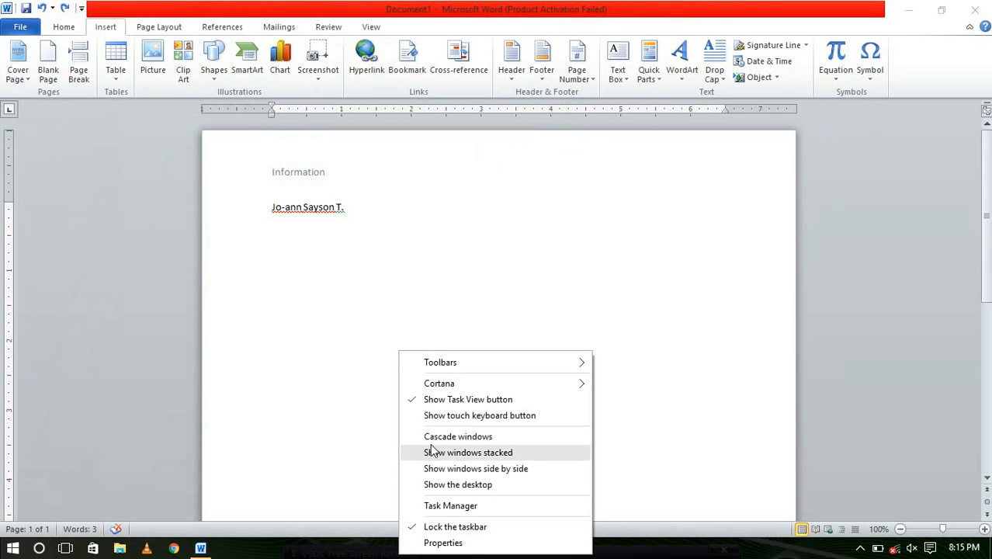
left_click(444, 400)
right_click(399, 550)
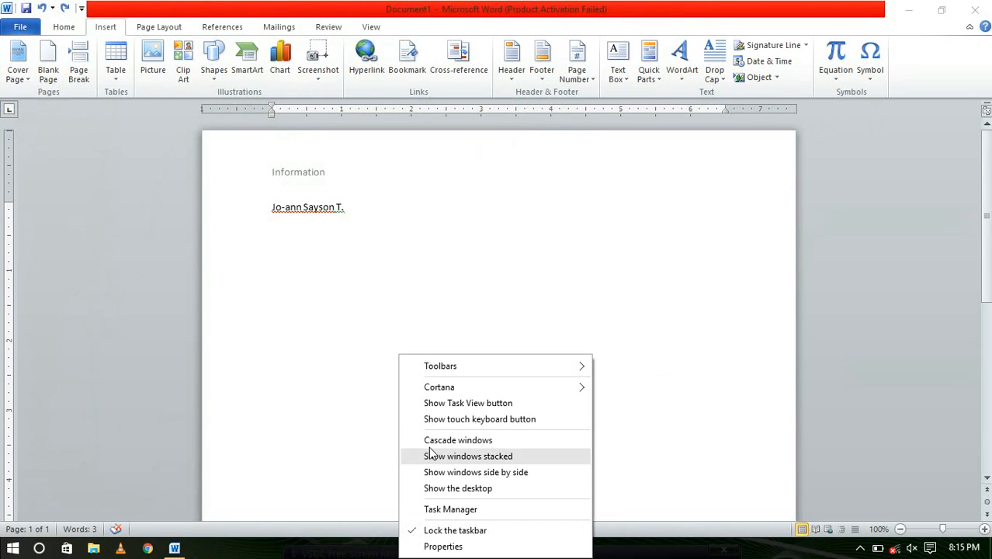
left_click(441, 403)
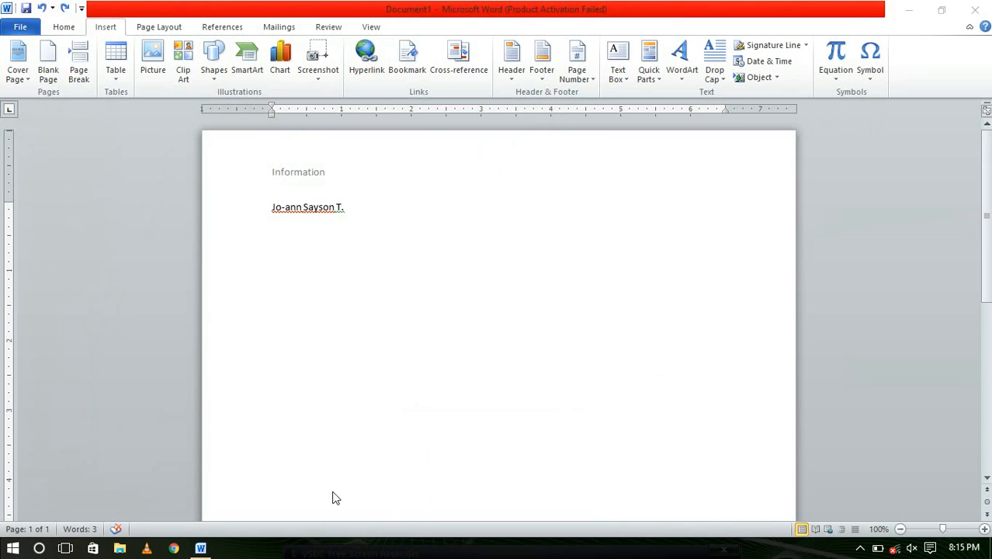